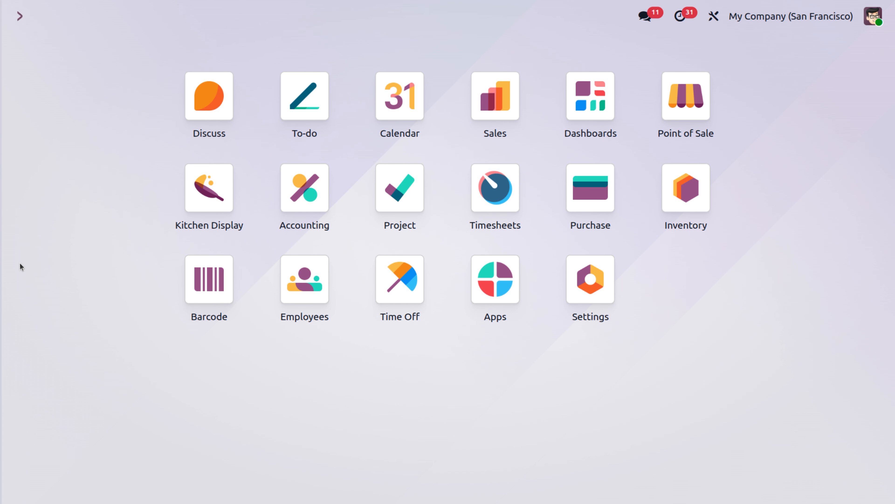
Search the Accounting settings for "cash" and open the list of defined cash roundings
{"action": "type", "text": "acc"}
{"action": "key", "text": "Return"}
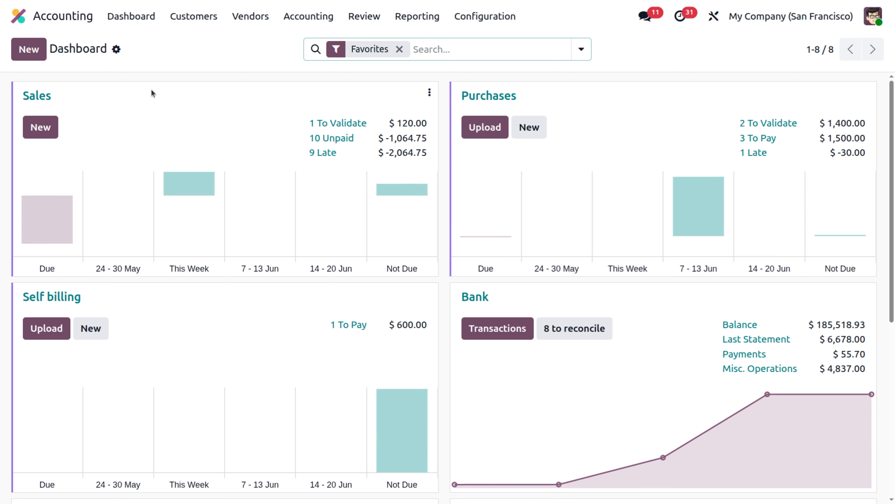
{"action": "left_click", "coordinate": [497, 17]}
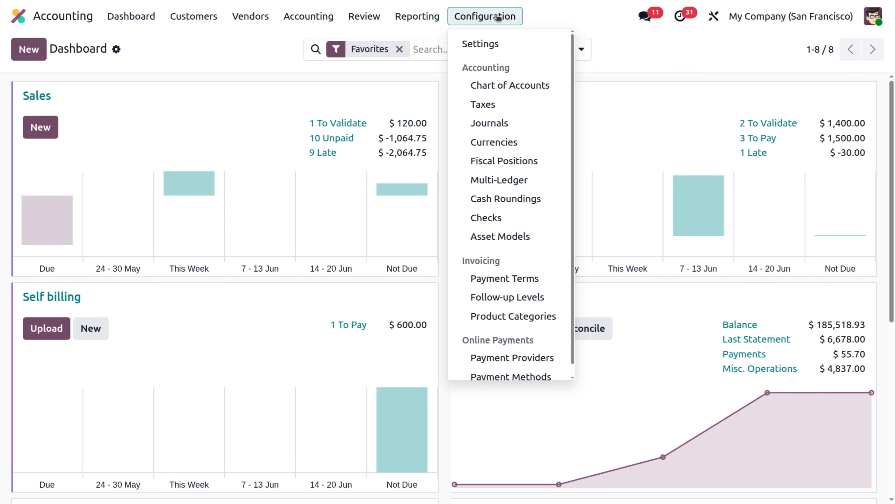
{"action": "left_click", "coordinate": [491, 44]}
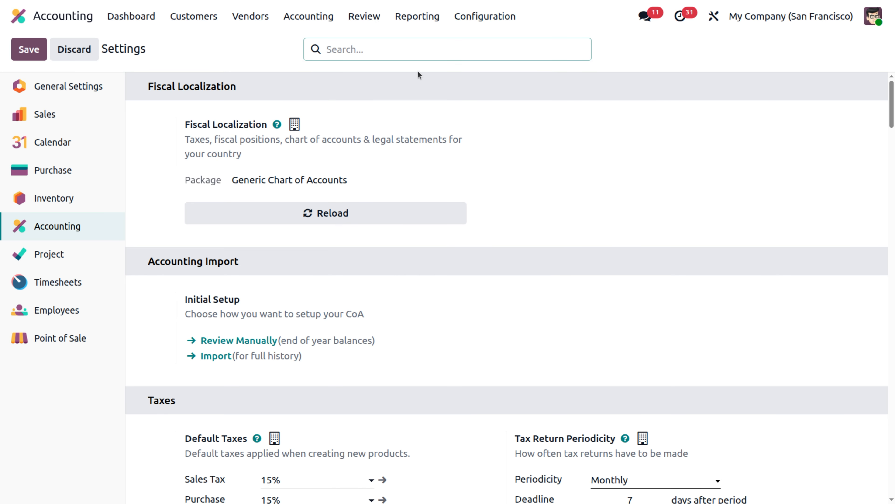
{"action": "type", "text": "cash"}
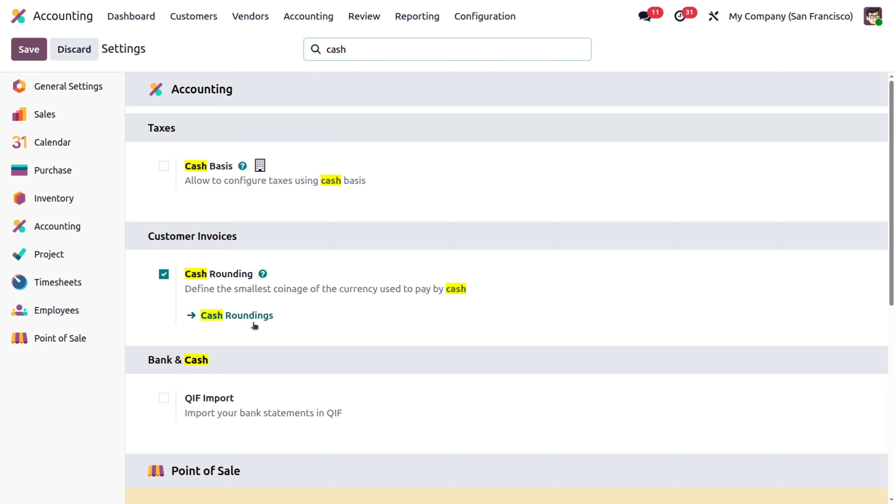
{"action": "left_click", "coordinate": [231, 318]}
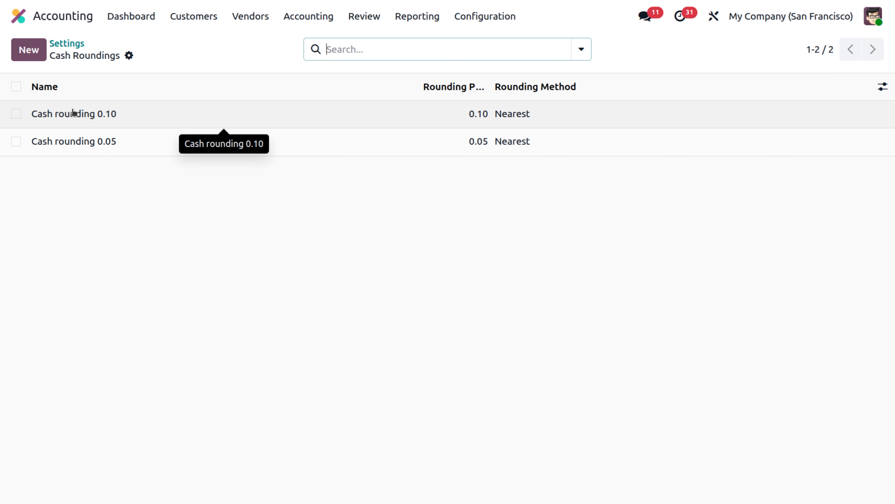
Examine the precision, rounding strategy and rounding method options of Cash rounding 0.10, then return to the settings
{"action": "left_click", "coordinate": [108, 122]}
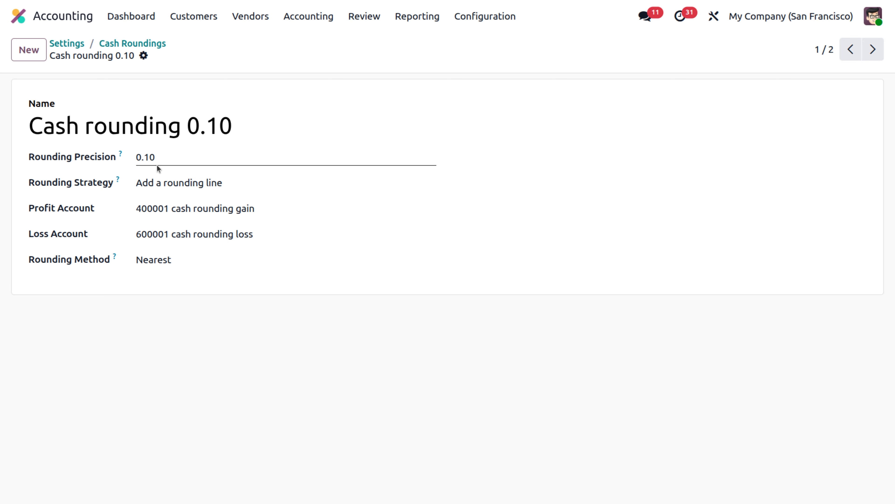
{"action": "left_click", "coordinate": [169, 161]}
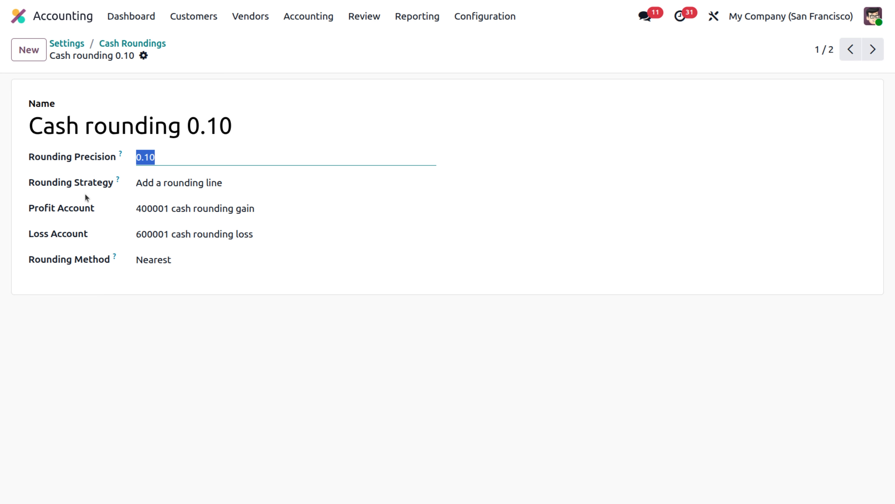
{"action": "left_click", "coordinate": [118, 192]}
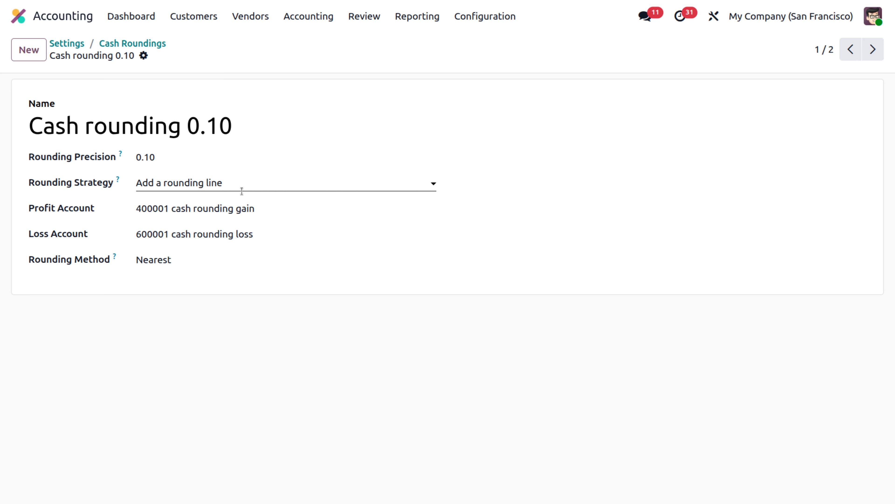
{"action": "left_click", "coordinate": [243, 191]}
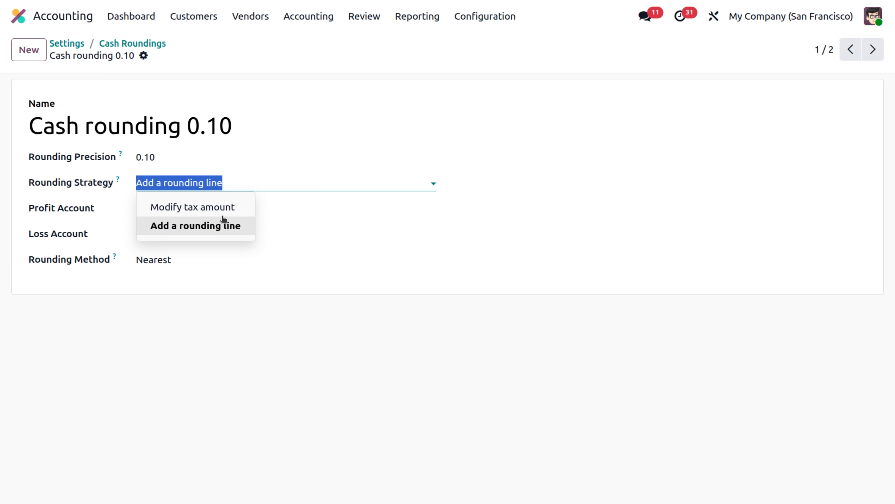
{"action": "left_click", "coordinate": [244, 231]}
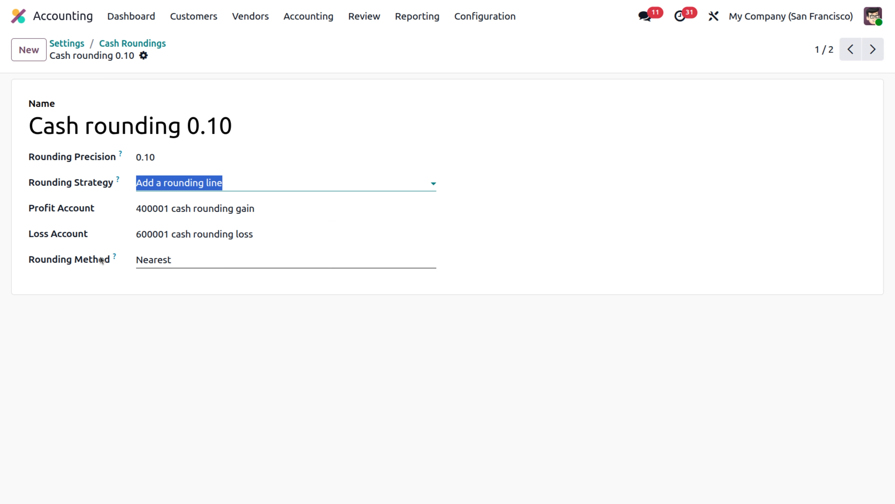
{"action": "left_click", "coordinate": [188, 258]}
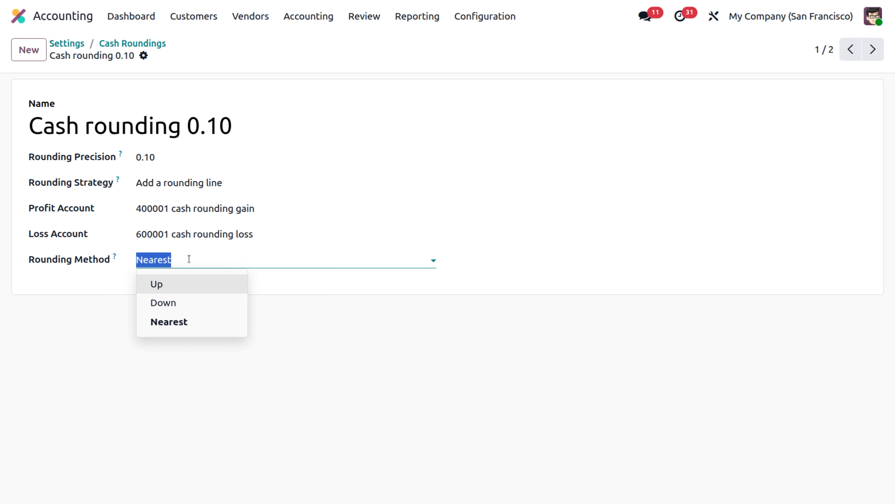
{"action": "mouse_move", "coordinate": [114, 260]}
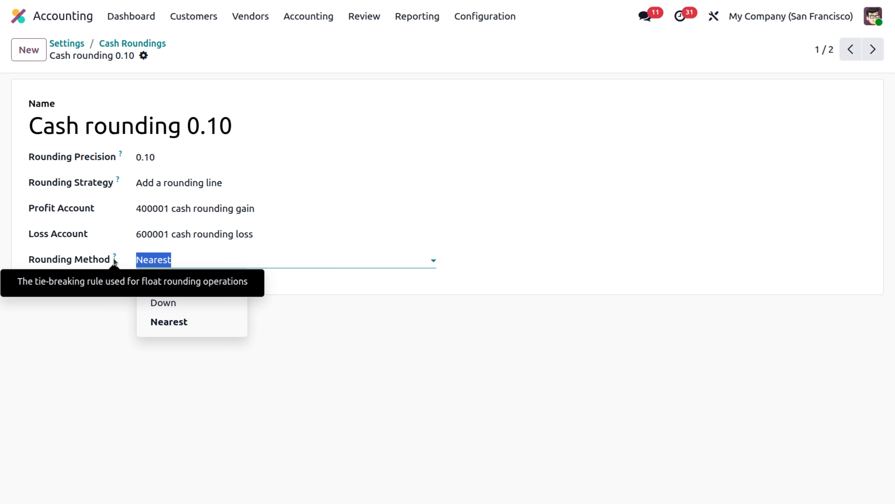
{"action": "left_click", "coordinate": [199, 261]}
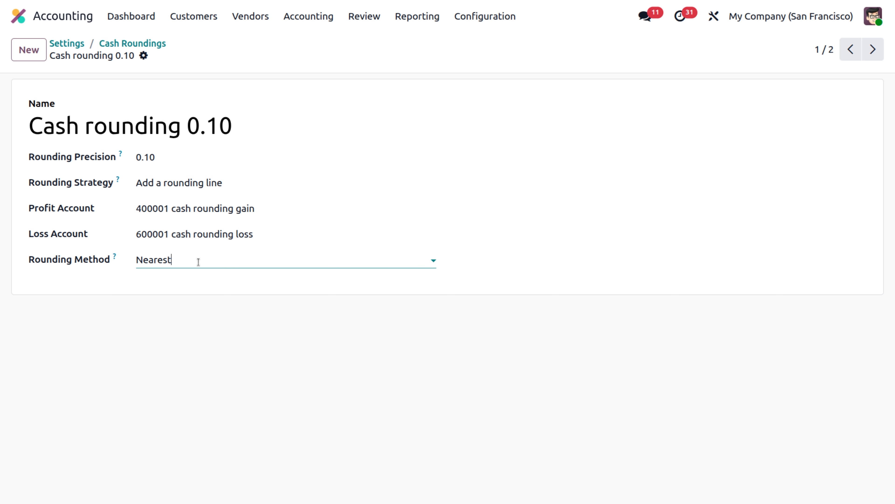
{"action": "left_click", "coordinate": [112, 46]}
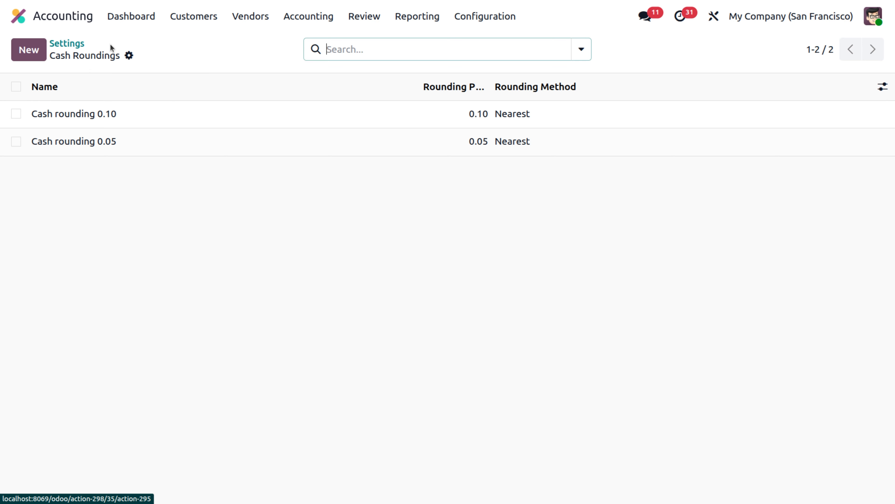
{"action": "left_click", "coordinate": [67, 44]}
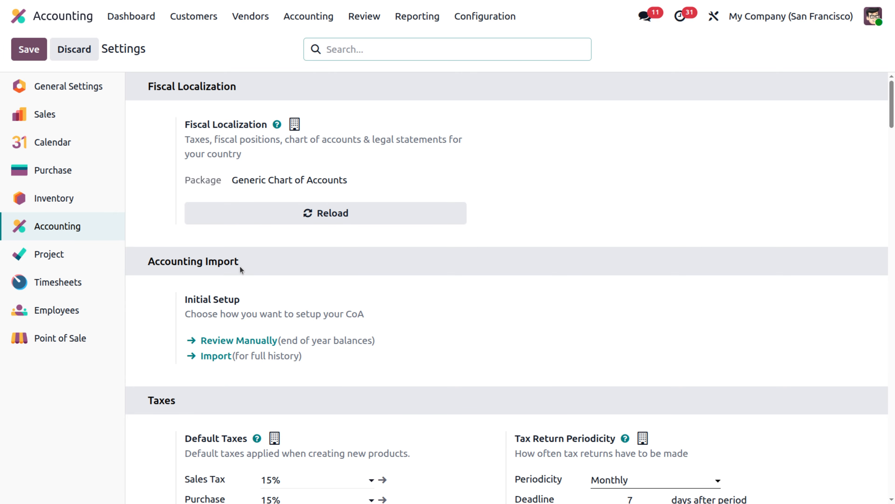
Create a customer invoice for OpenWood with a line for the product Storage Box
{"action": "left_click", "coordinate": [191, 19]}
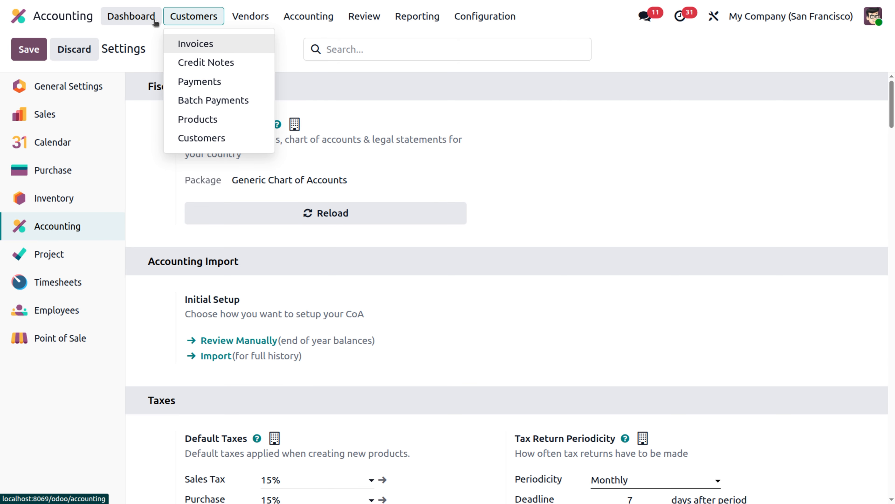
{"action": "left_click", "coordinate": [197, 45]}
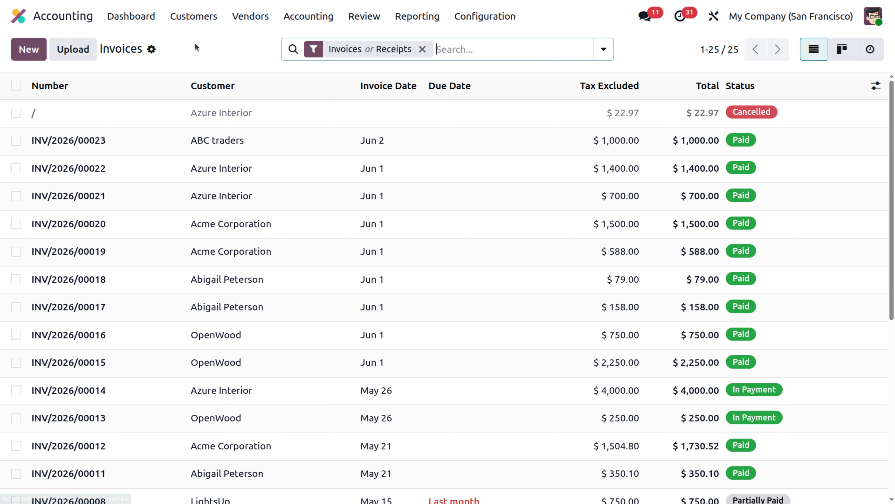
{"action": "left_click", "coordinate": [42, 50]}
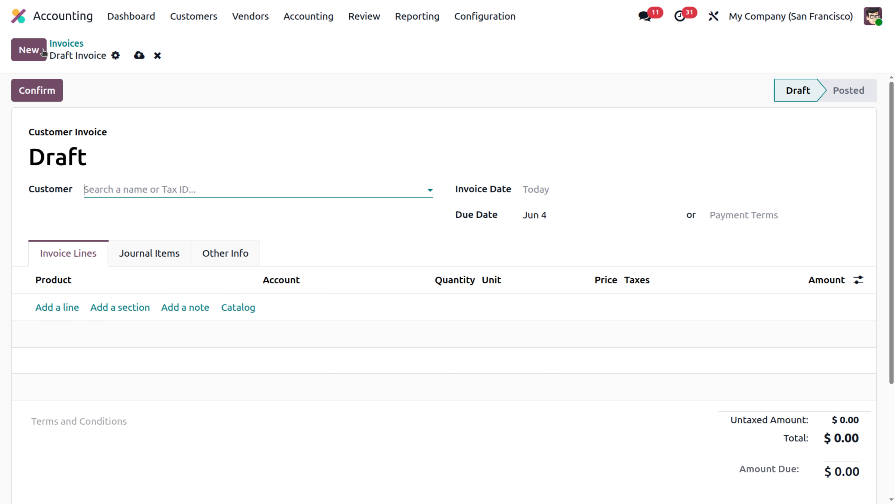
{"action": "left_click", "coordinate": [102, 190]}
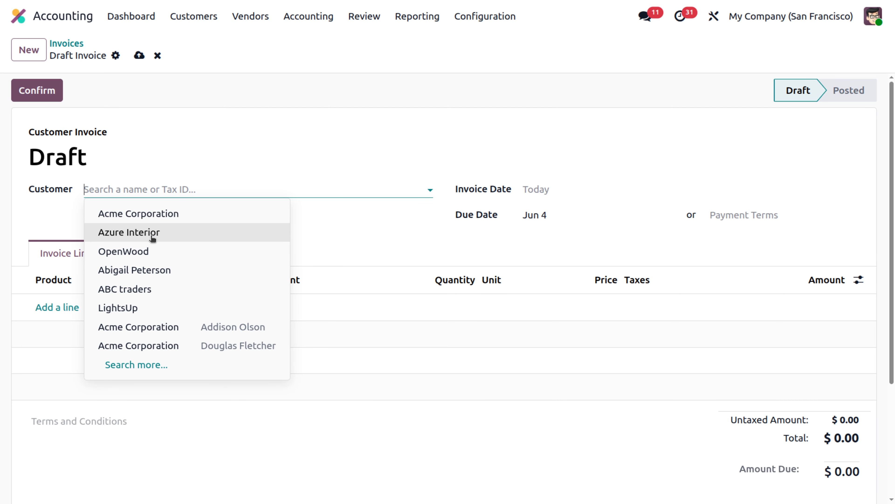
{"action": "left_click", "coordinate": [155, 251]}
{"action": "left_click", "coordinate": [70, 328]}
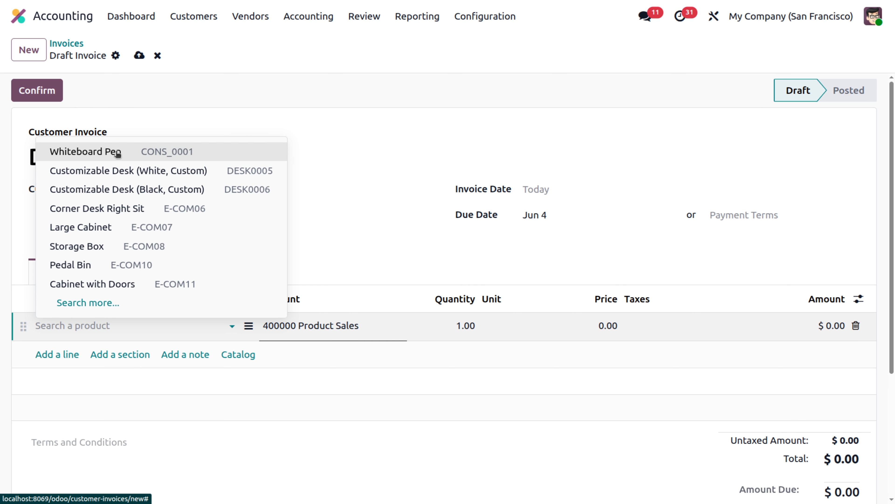
{"action": "left_click", "coordinate": [109, 246]}
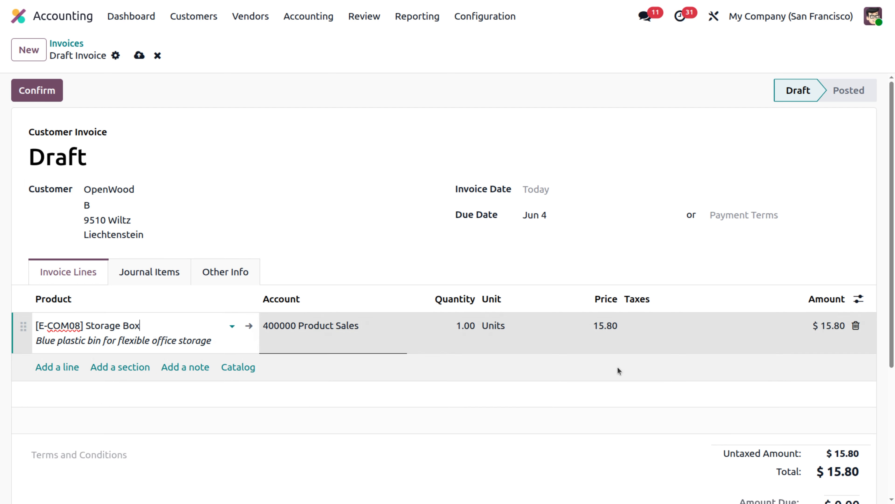
Set the Storage Box line's unit price to 15.87 and check the invoice total
{"action": "right_click", "coordinate": [609, 329]}
{"action": "key", "text": "Escape"}
{"action": "left_click", "coordinate": [609, 329]}
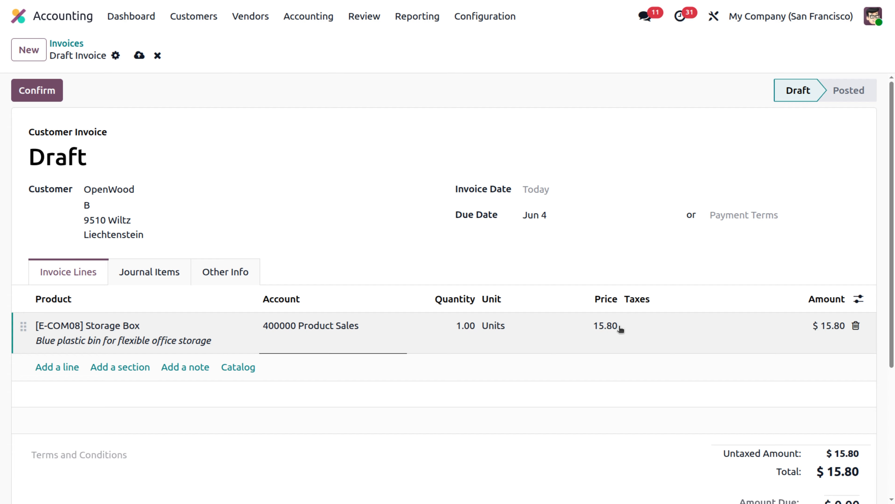
{"action": "double_click", "coordinate": [621, 329]}
{"action": "left_click", "coordinate": [615, 326]}
{"action": "key", "text": "BackSpace"}
{"action": "type", "text": "7"}
{"action": "left_click", "coordinate": [571, 396]}
{"action": "scroll", "coordinate": [572, 396], "scroll_direction": "down", "scroll_amount": 3}
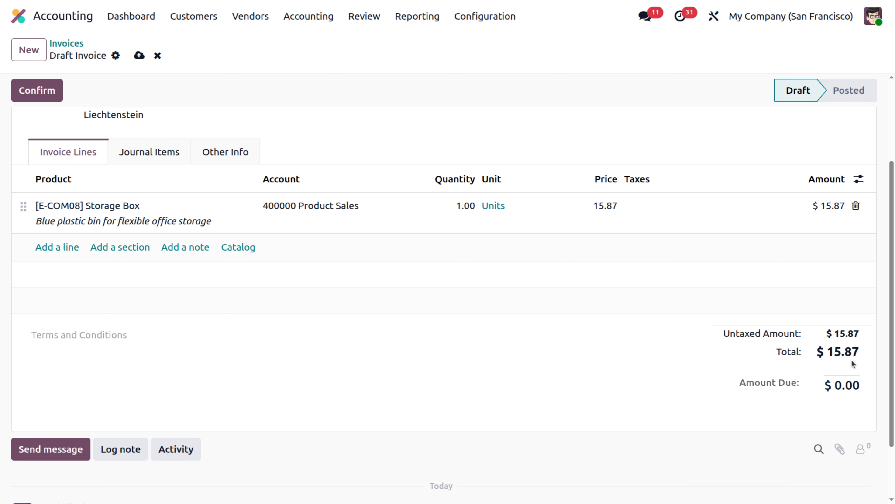
{"action": "scroll", "coordinate": [629, 329], "scroll_direction": "up", "scroll_amount": 3}
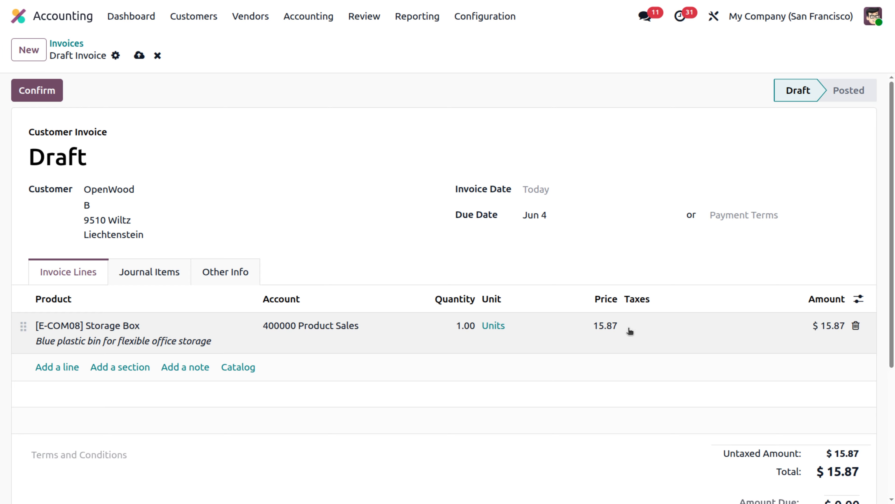
Set the invoice's cash rounding method to Cash rounding 0.10 and check the rounding in the invoice totals
{"action": "left_click", "coordinate": [239, 274]}
{"action": "scroll", "coordinate": [298, 377], "scroll_direction": "down", "scroll_amount": 5}
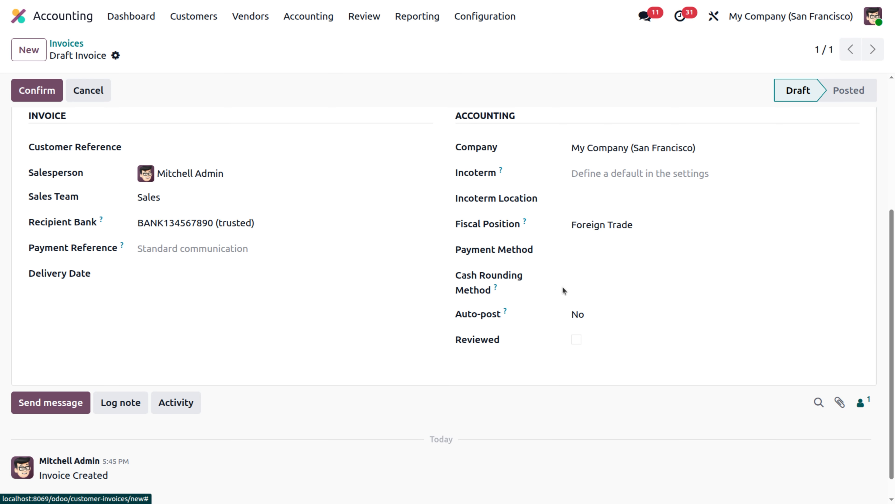
{"action": "left_click", "coordinate": [588, 277]}
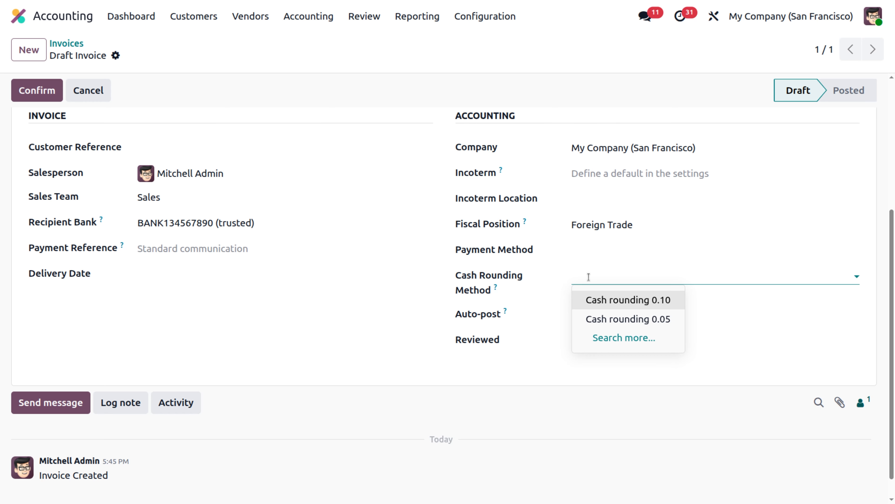
{"action": "left_click", "coordinate": [607, 303]}
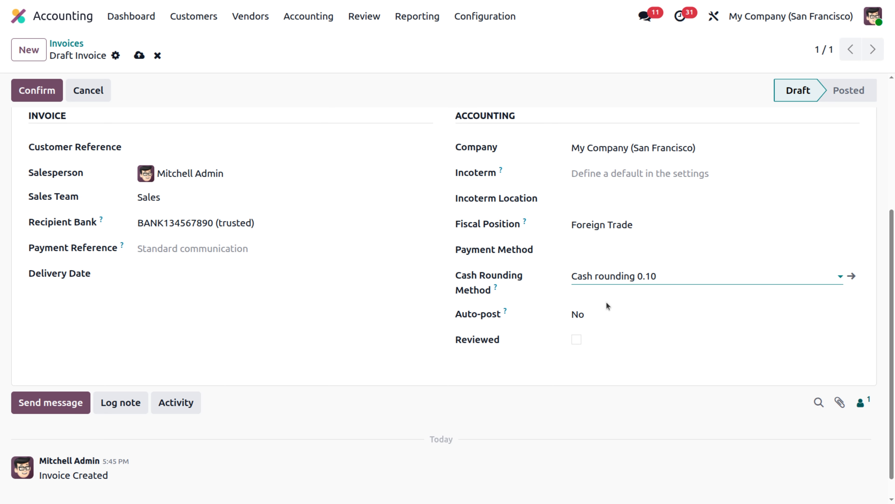
{"action": "scroll", "coordinate": [353, 228], "scroll_direction": "up", "scroll_amount": 5}
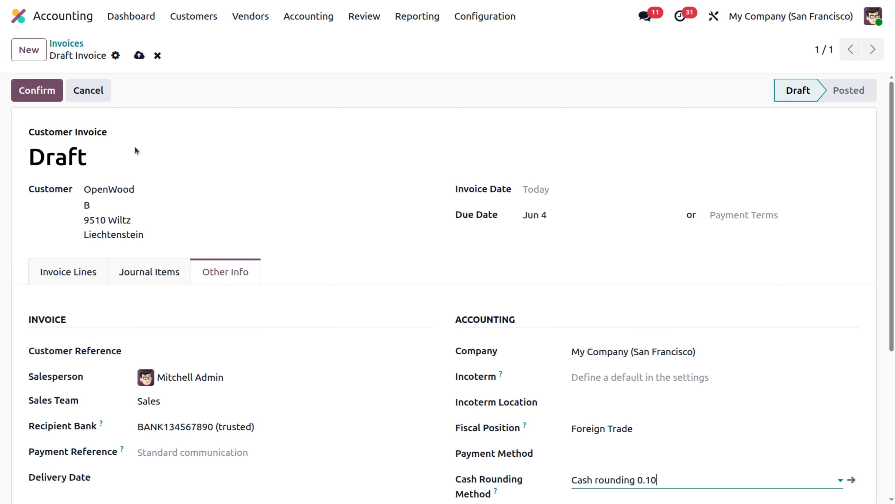
{"action": "left_click", "coordinate": [72, 273]}
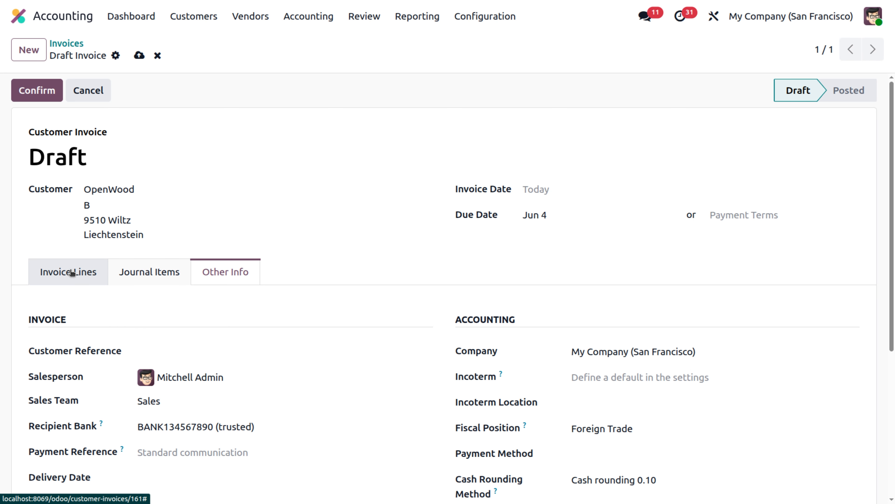
{"action": "scroll", "coordinate": [401, 423], "scroll_direction": "down", "scroll_amount": 4}
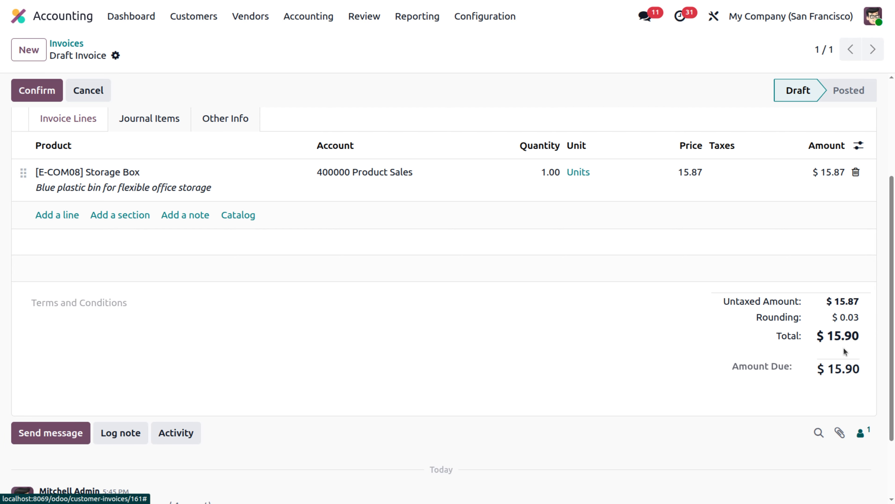
{"action": "scroll", "coordinate": [496, 252], "scroll_direction": "up", "scroll_amount": 4}
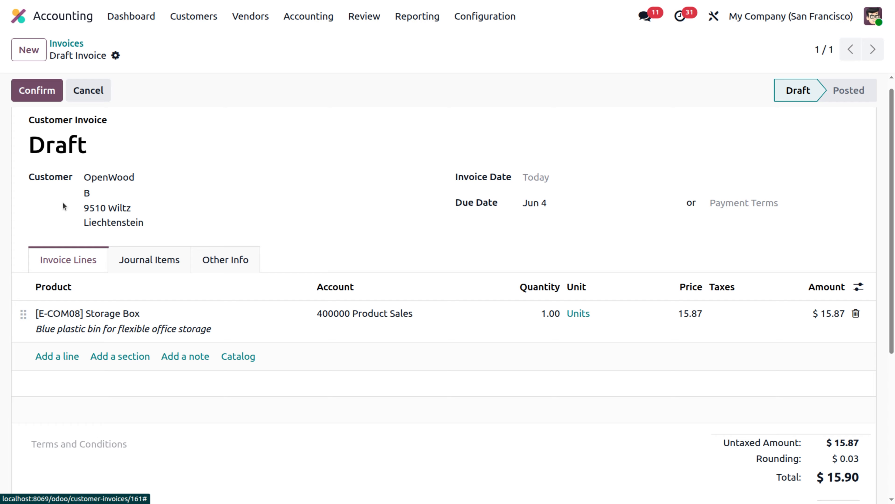
Confirm the invoice and register its payment through the Cash journal
{"action": "left_click", "coordinate": [26, 92]}
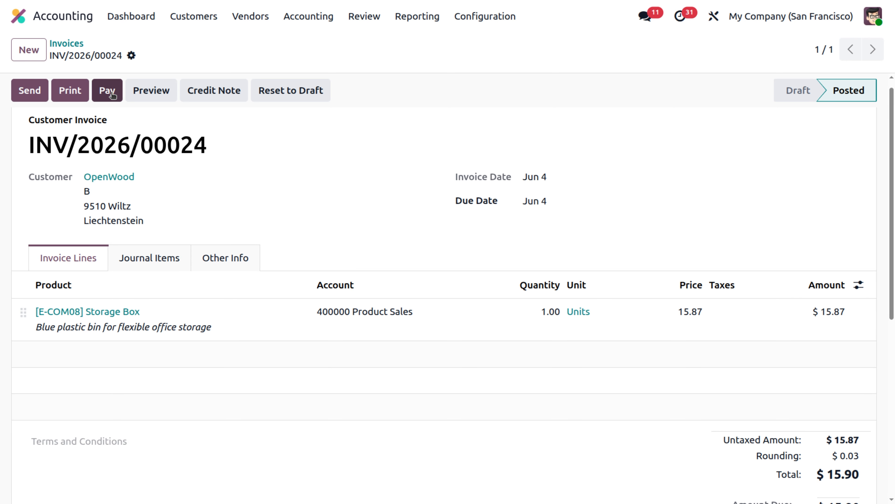
{"action": "left_click", "coordinate": [112, 94]}
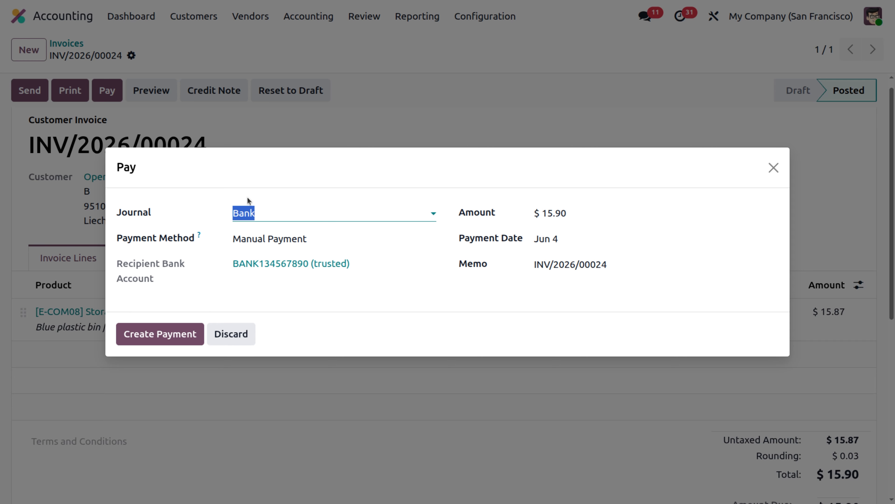
{"action": "left_click", "coordinate": [261, 211]}
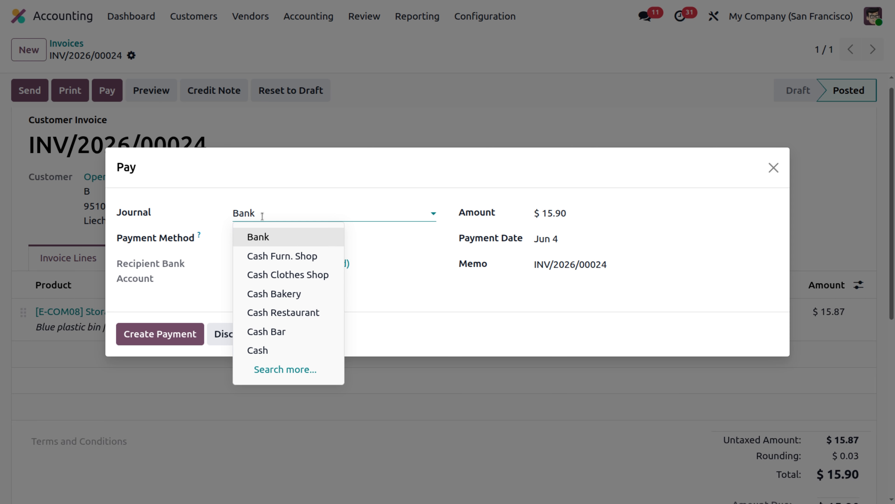
{"action": "left_click", "coordinate": [274, 351]}
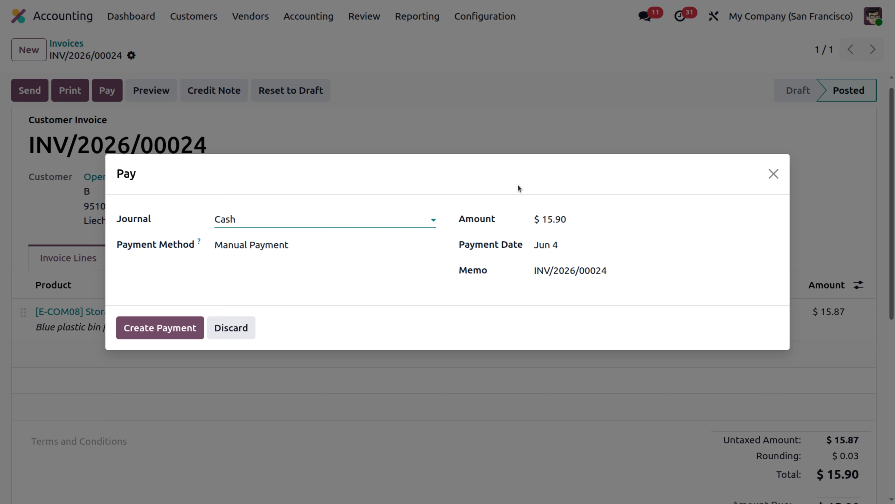
{"action": "left_click", "coordinate": [160, 328]}
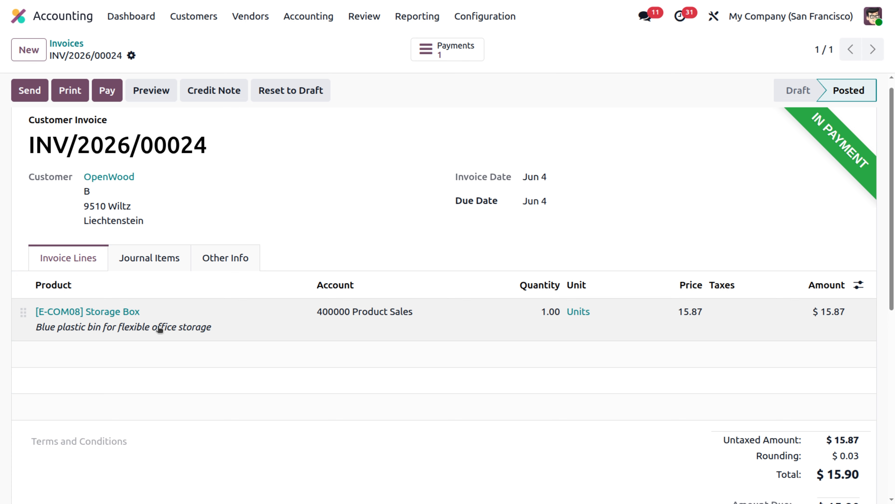
Validate the payment linked to the OpenWood invoice and return to the invoice
{"action": "left_click", "coordinate": [452, 57]}
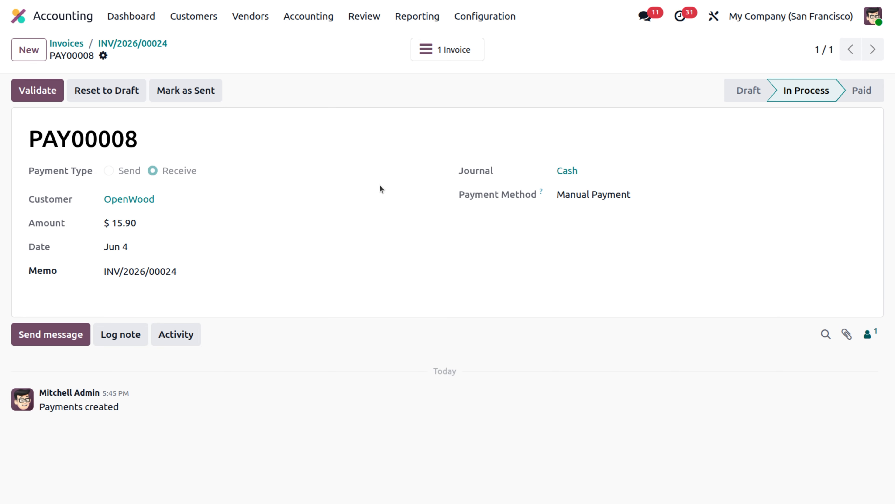
{"action": "left_click", "coordinate": [31, 103]}
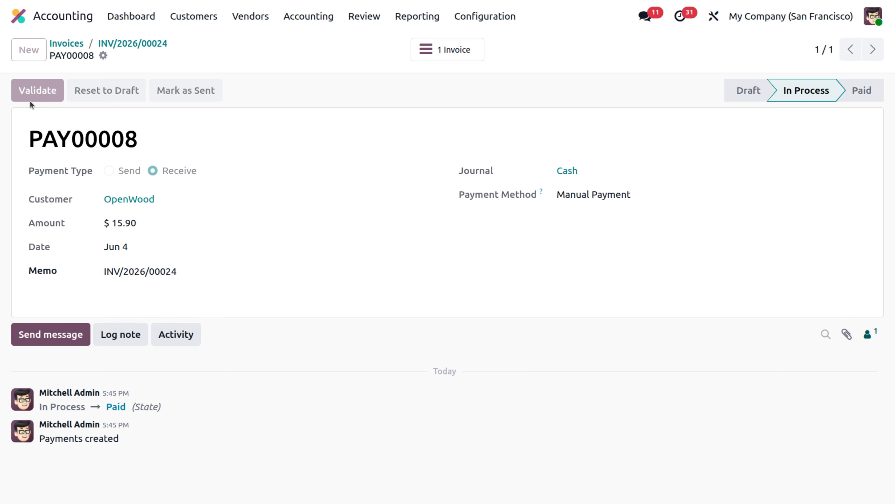
{"action": "left_click", "coordinate": [134, 43]}
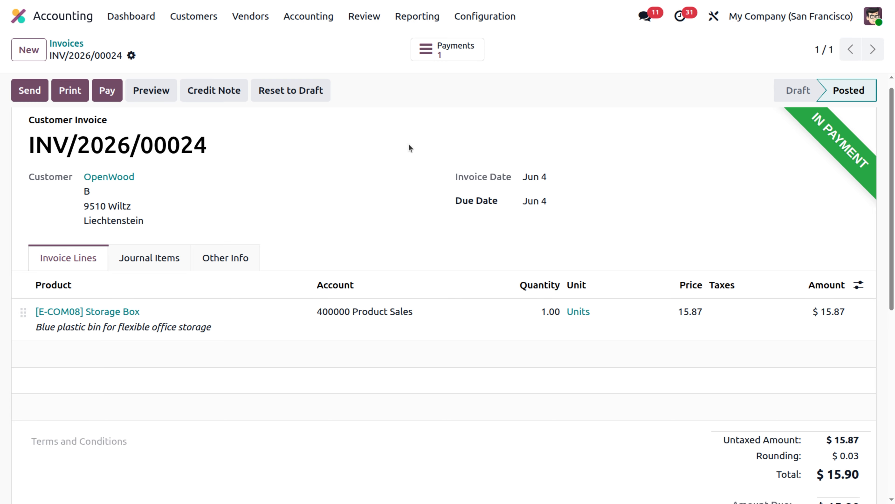
{"action": "scroll", "coordinate": [437, 219], "scroll_direction": "up", "scroll_amount": 1}
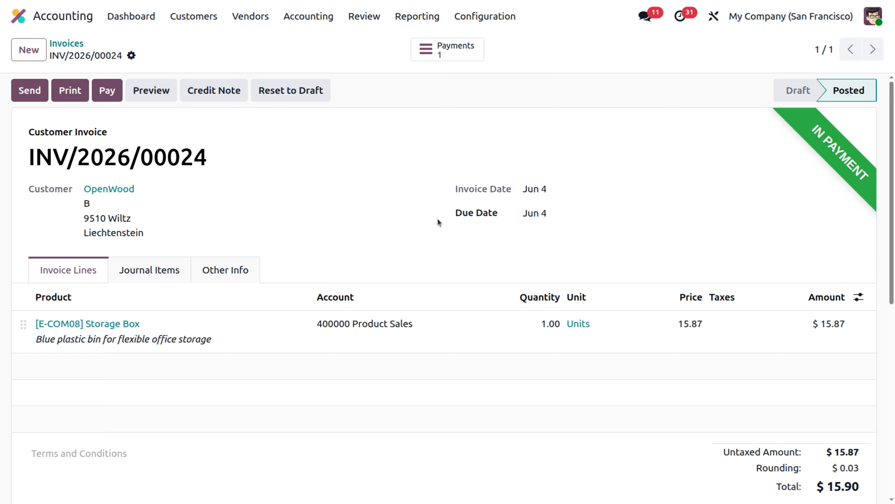